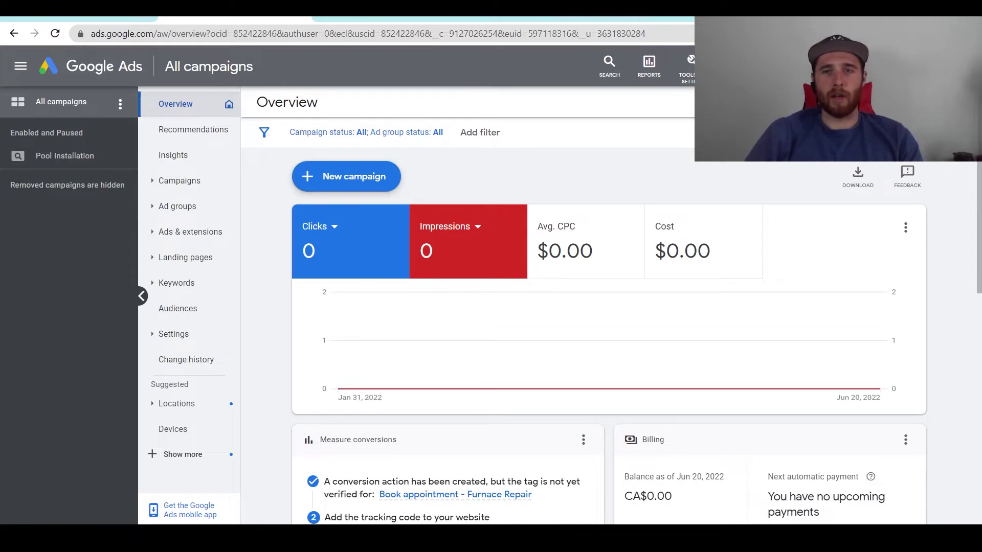
Start a new website visitors segment under your data segments in Audience manager
left_click(690, 66)
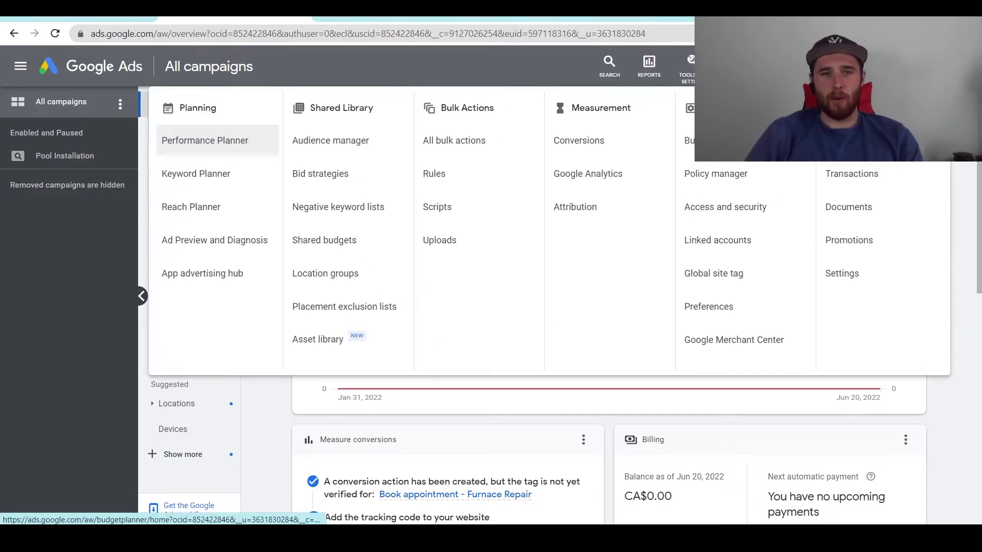
left_click(340, 143)
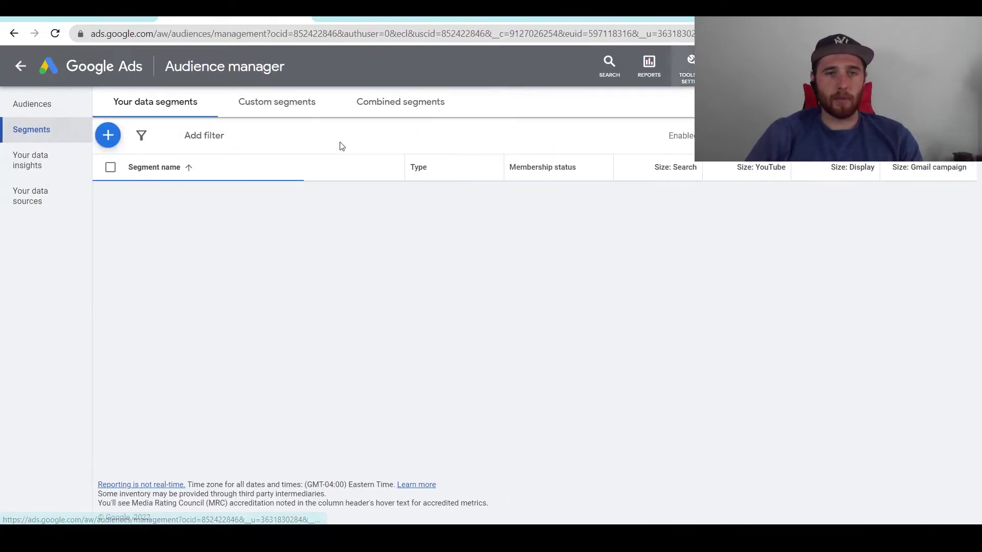
left_click(108, 136)
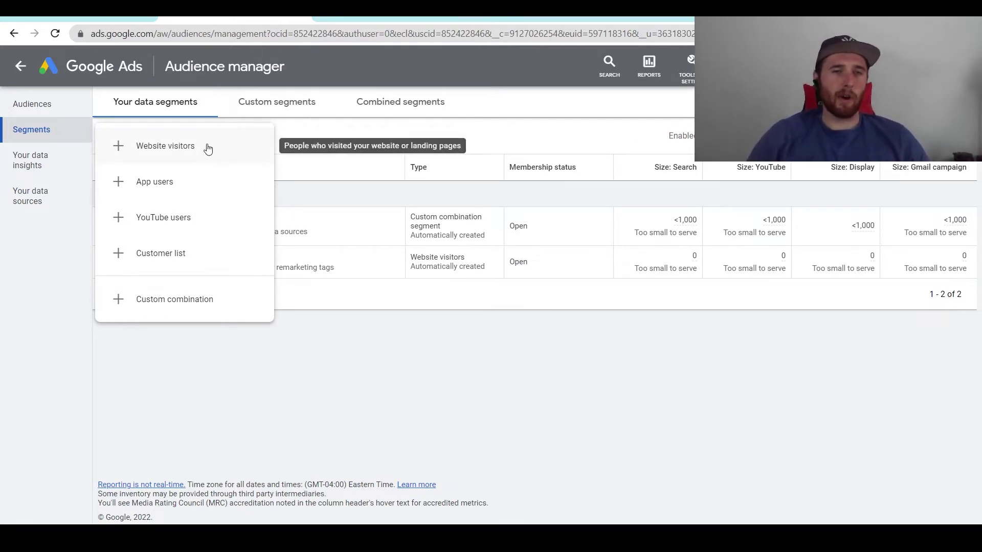
left_click(172, 148)
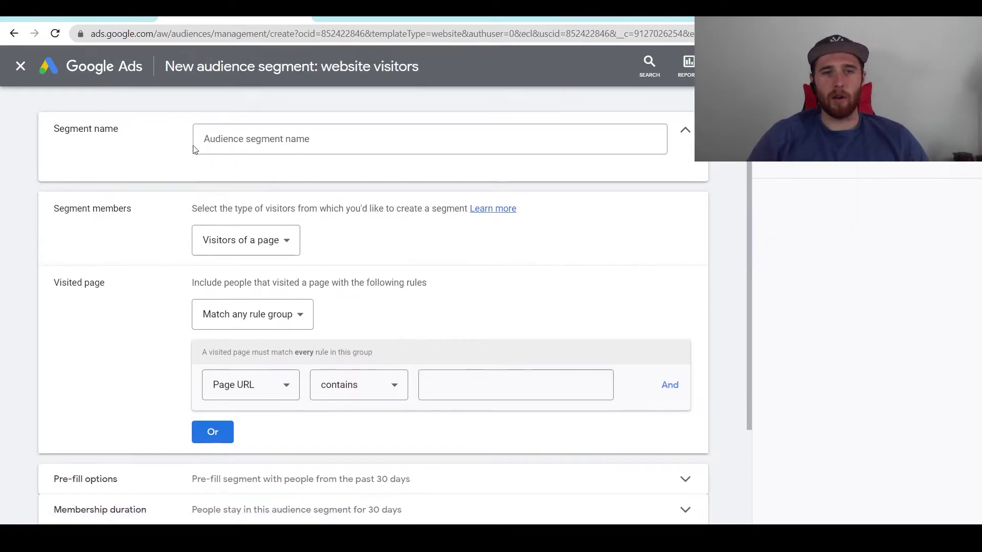
Name the segment "Remarketing List" and choose "Visitors of a page" as the segment members
left_click(357, 136)
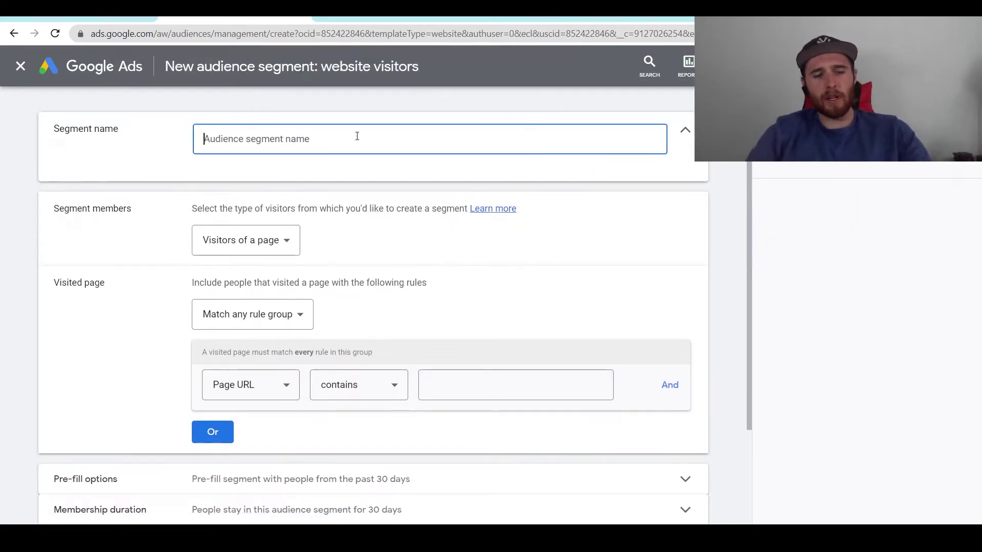
type("Remarketing List")
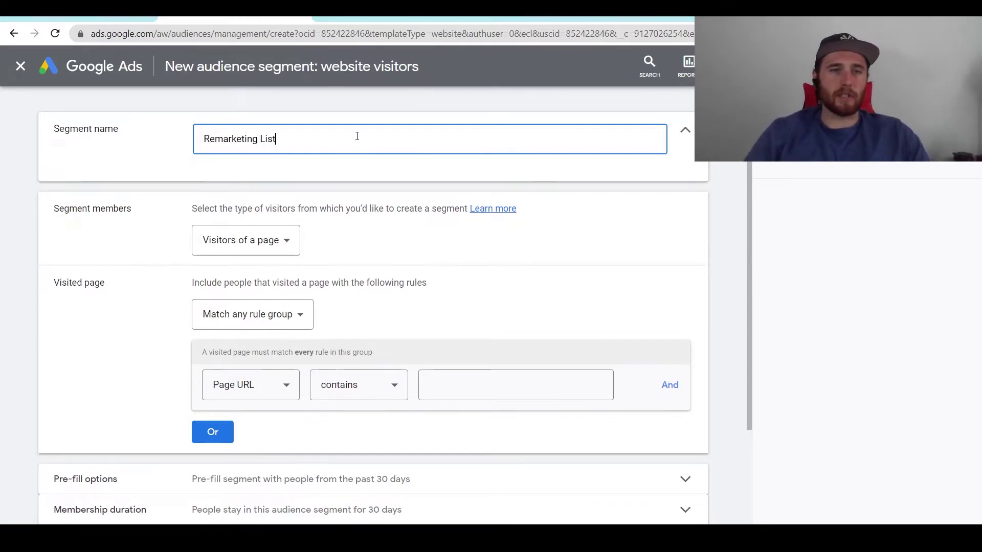
left_click(456, 237)
scroll(459, 255, "down", 1)
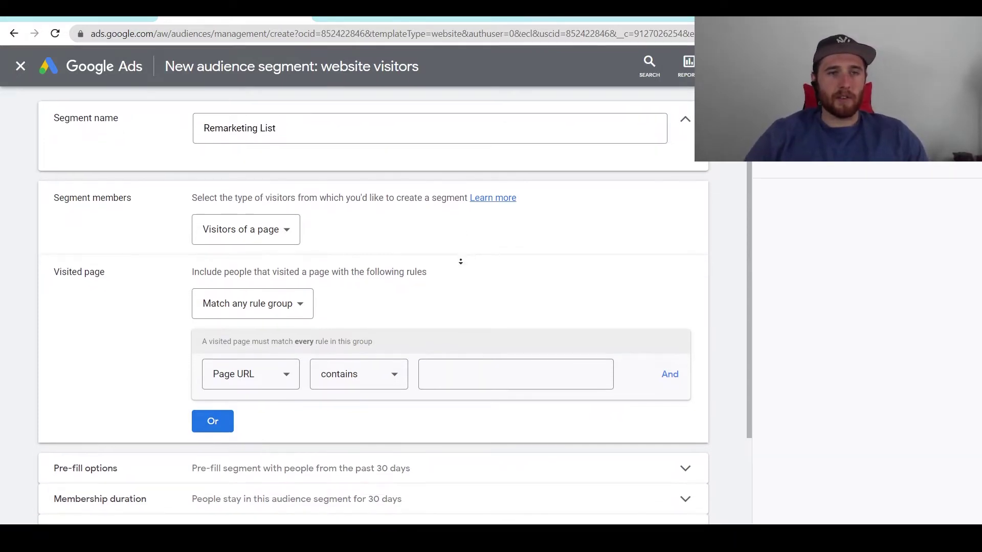
left_click(265, 232)
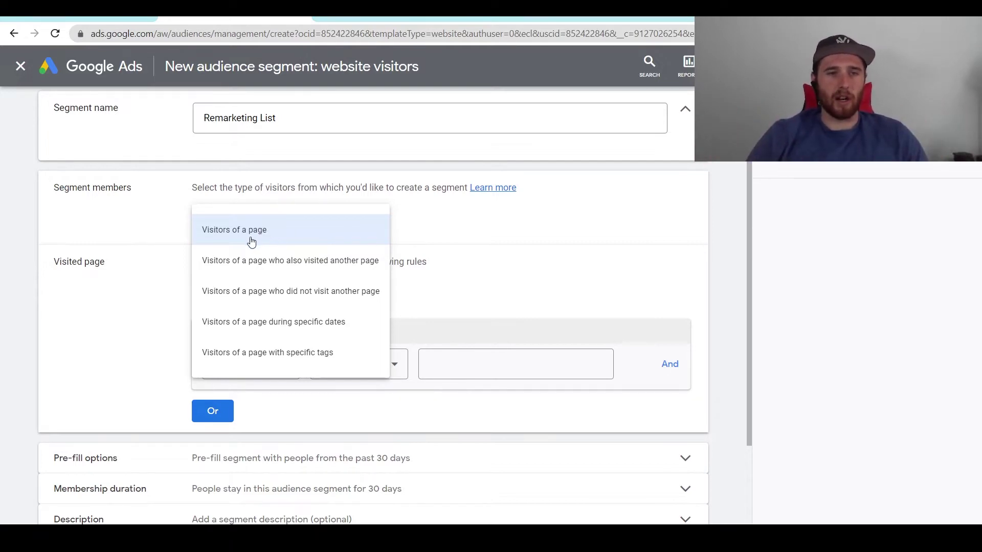
left_click(245, 236)
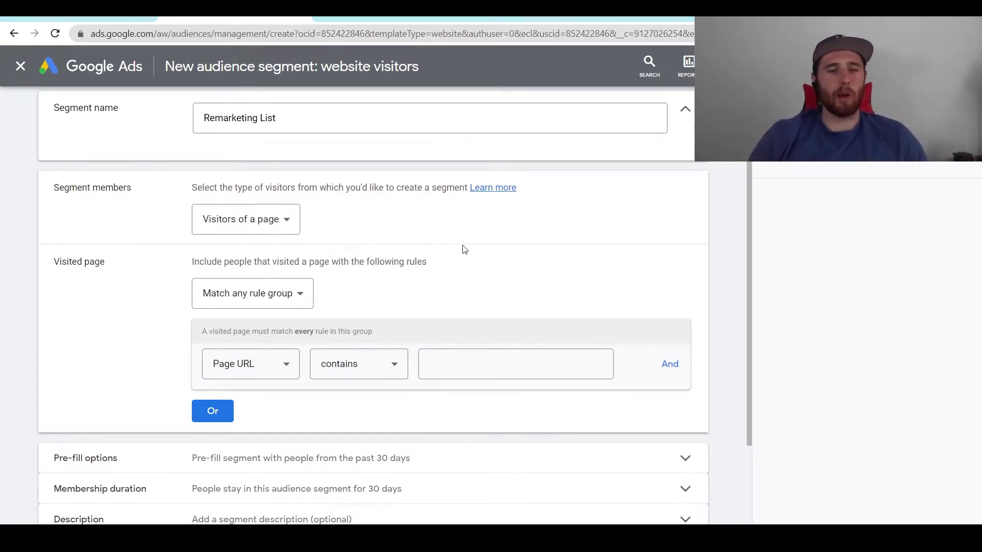
Set the visited page rule to Page URL contains "pools.ca"
scroll(485, 256, "down", 1)
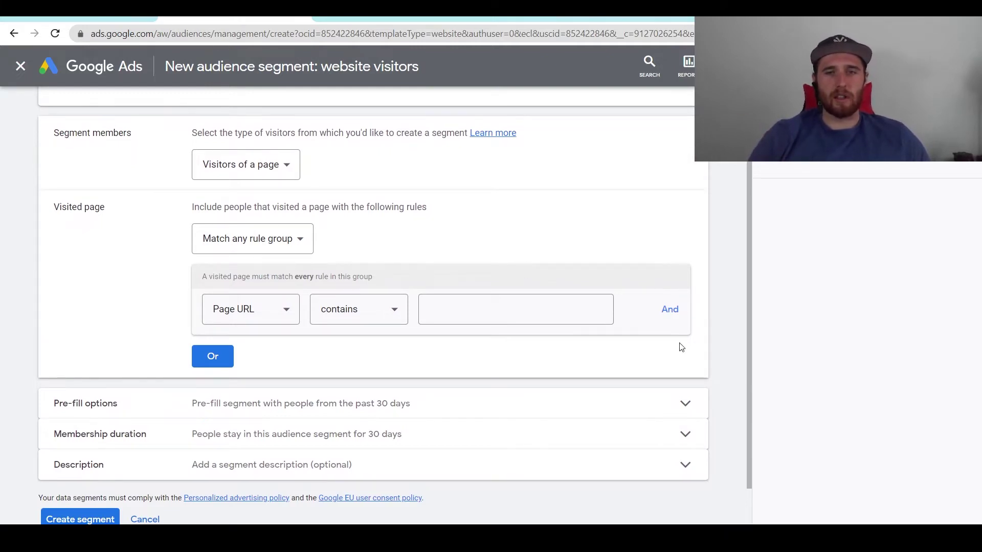
scroll(670, 230, "down", 1)
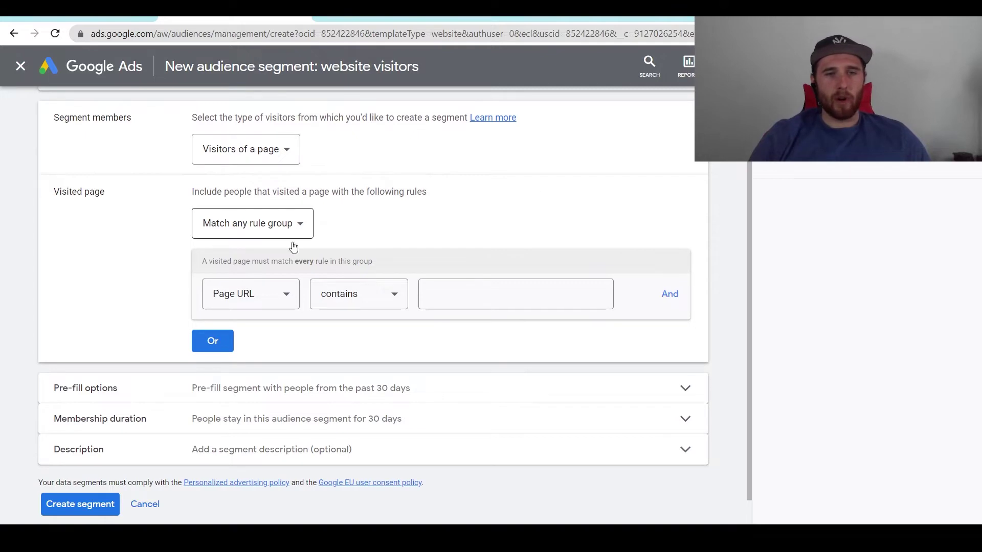
left_click(472, 294)
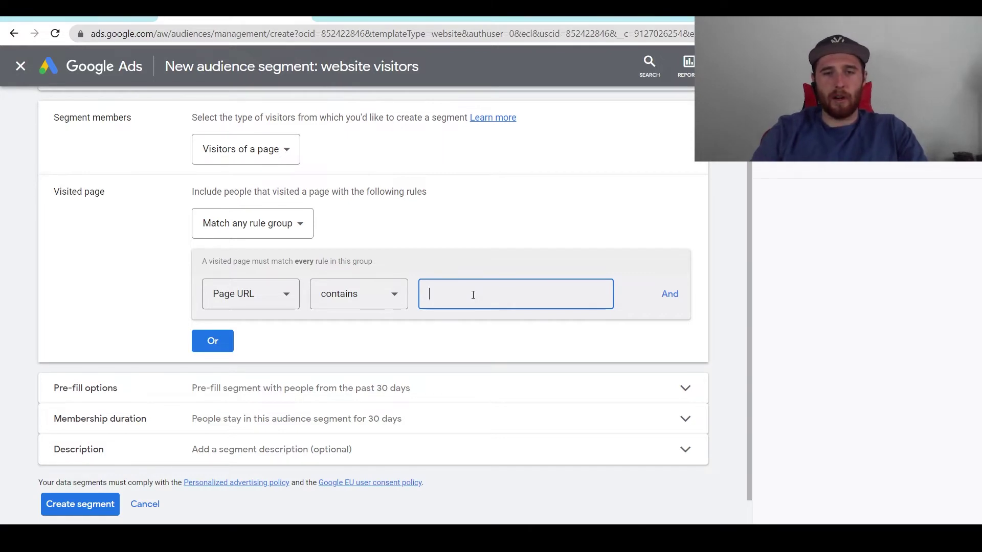
type("pools.ca")
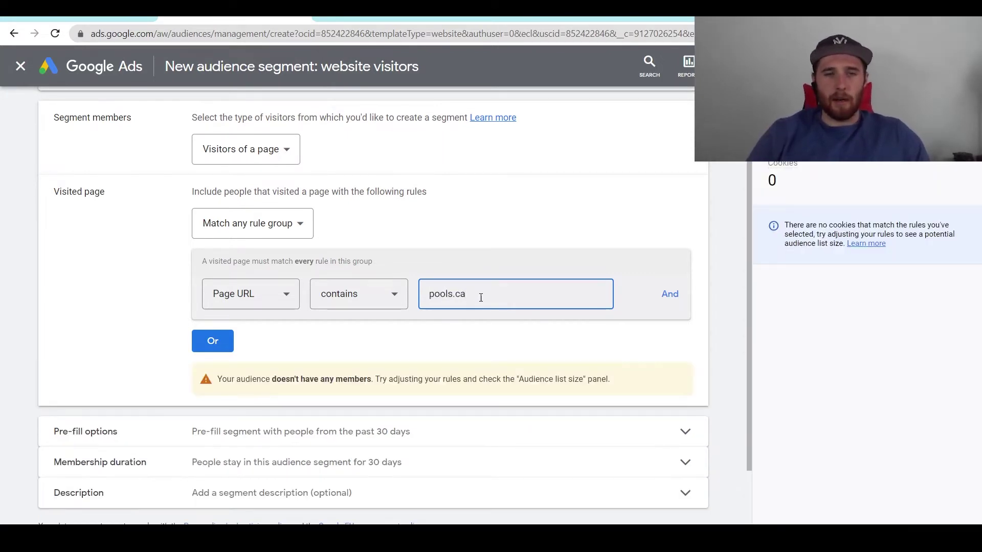
left_click(248, 297)
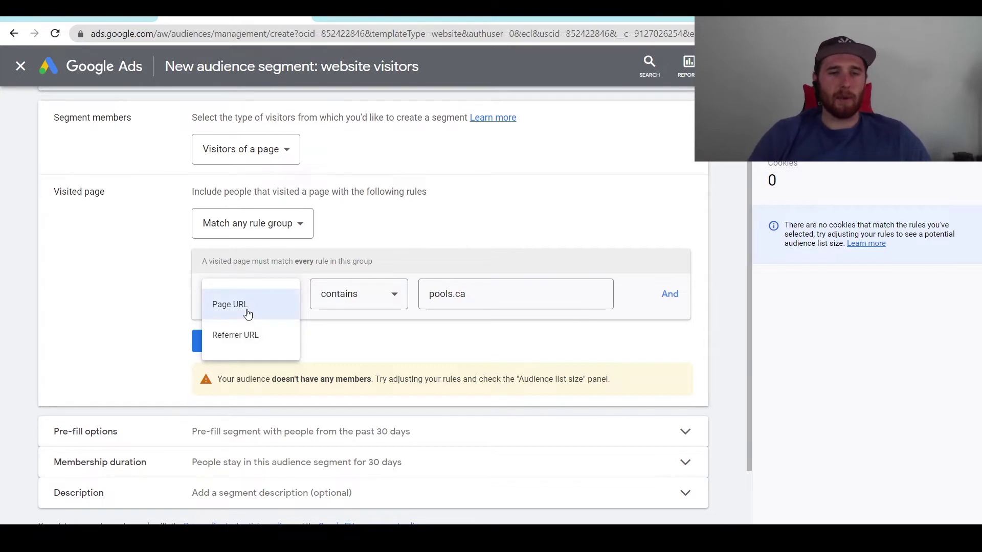
left_click(248, 313)
left_click(361, 306)
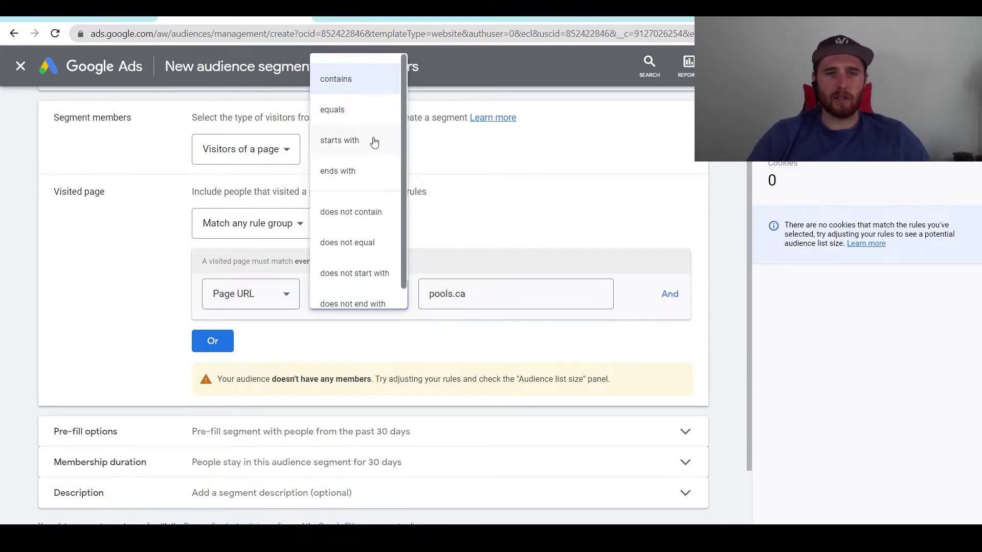
left_click(372, 82)
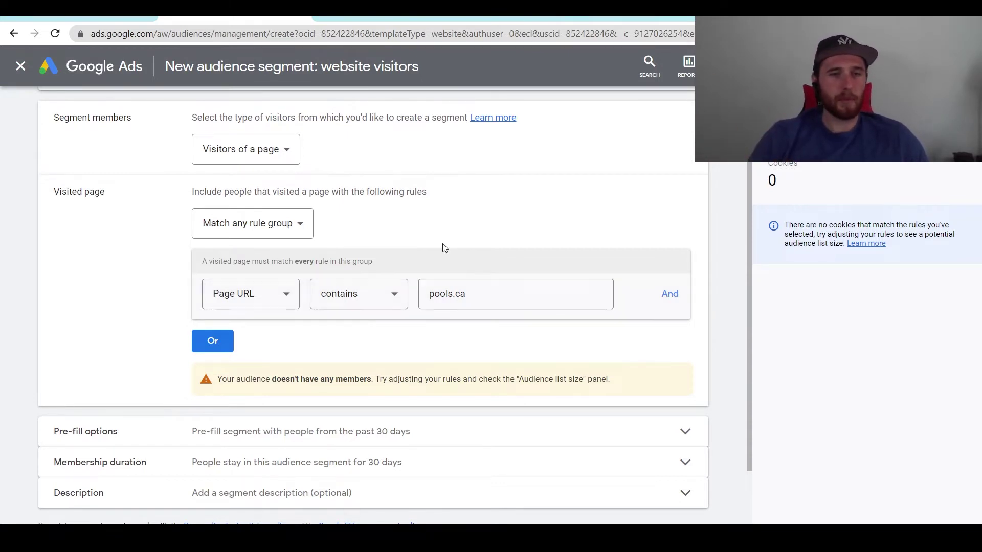
Review the segment's pre-fill options
scroll(440, 235, "down", 1)
scroll(436, 250, "down", 1)
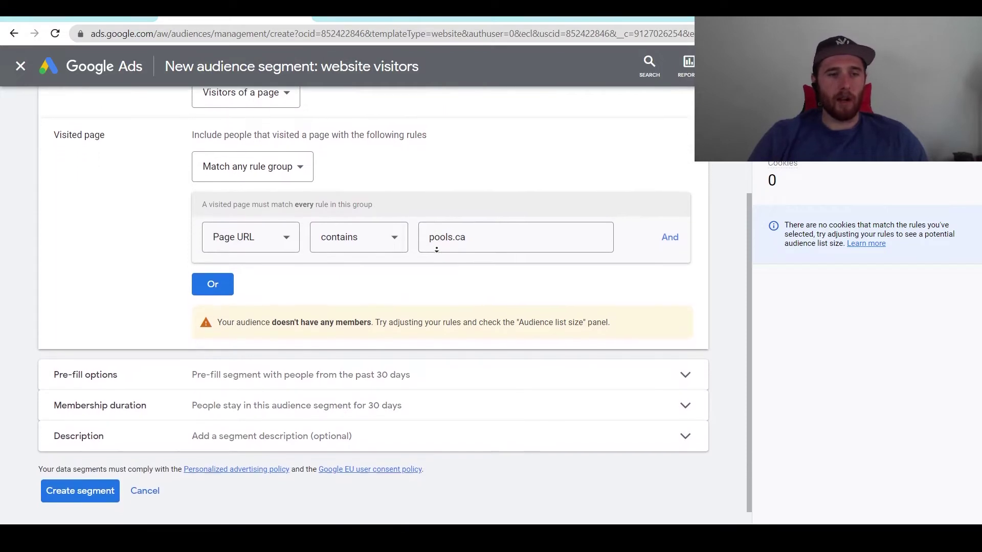
left_click(326, 381)
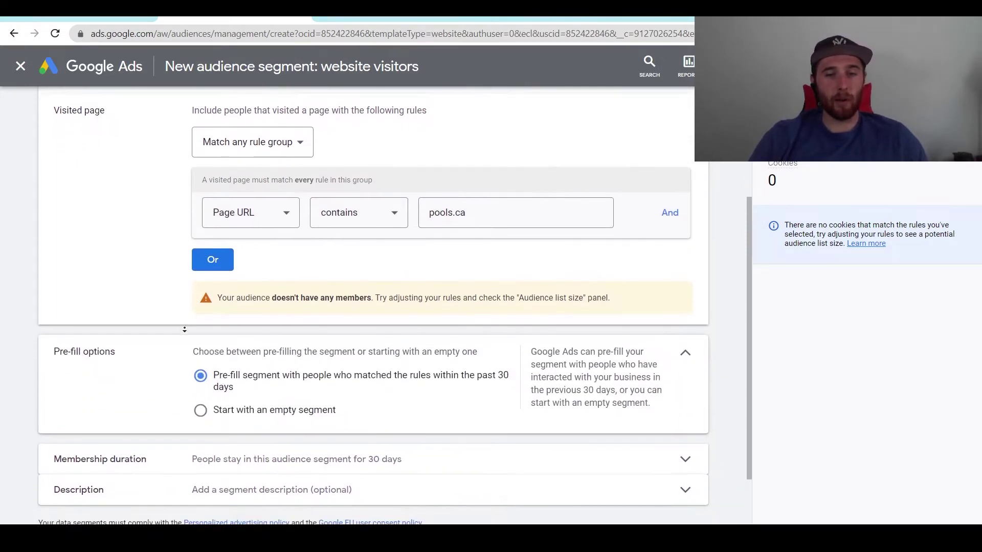
scroll(238, 345, "down", 1)
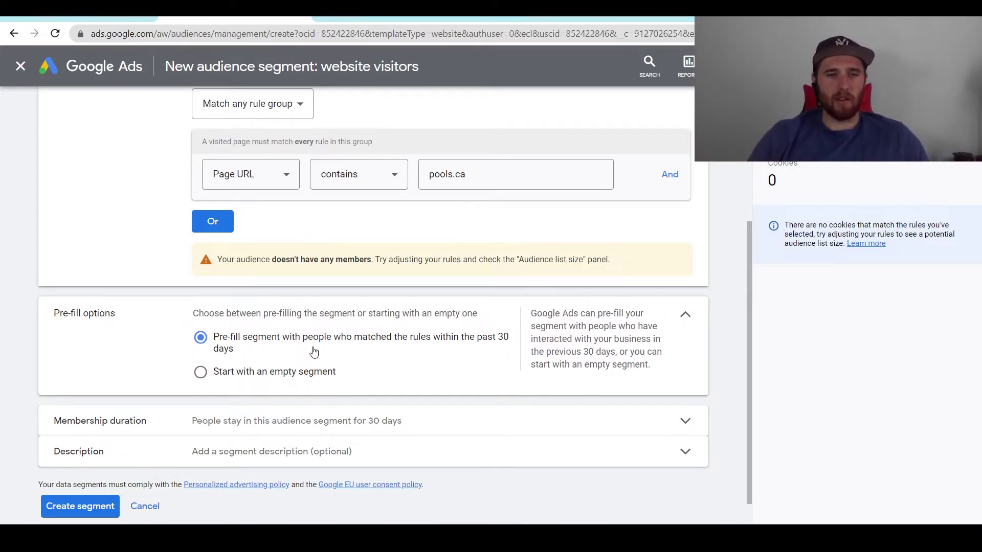
middle_click(314, 377)
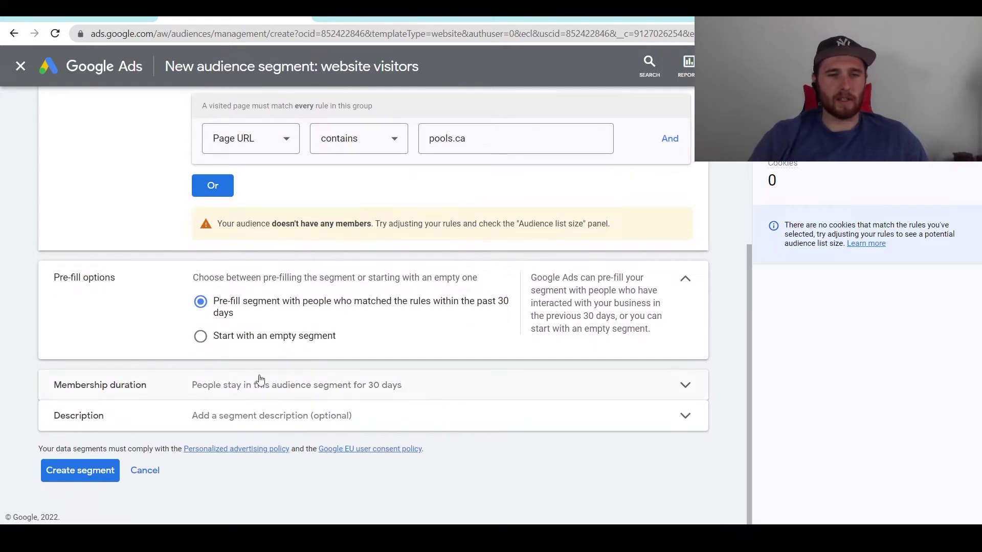
Set the segment's membership duration to 90 days
left_click(327, 385)
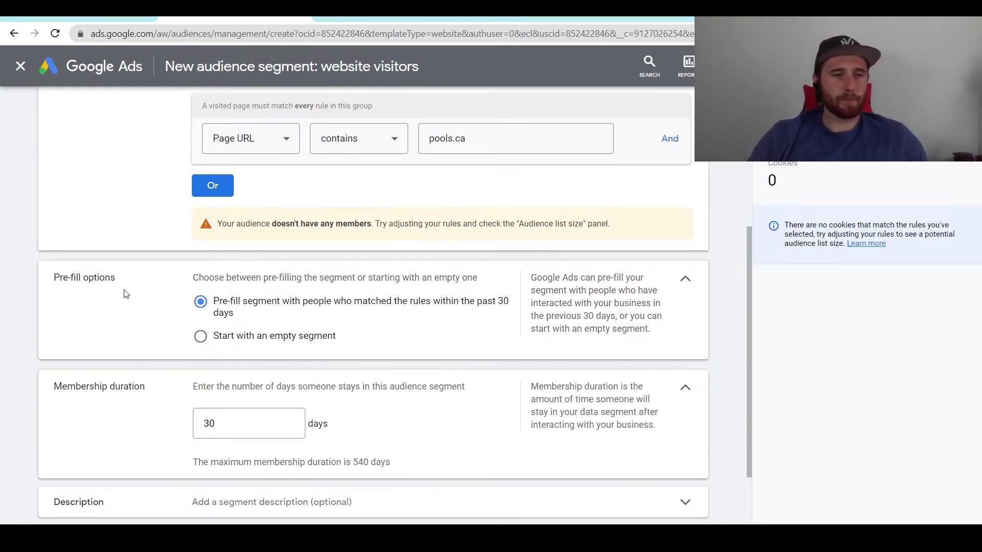
scroll(140, 320, "down", 1)
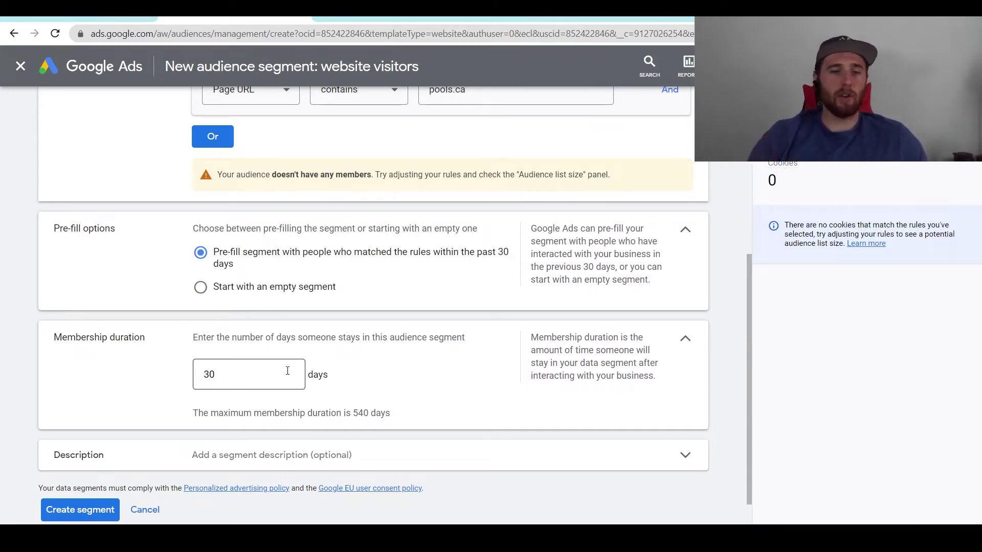
double_click(289, 370)
type("540")
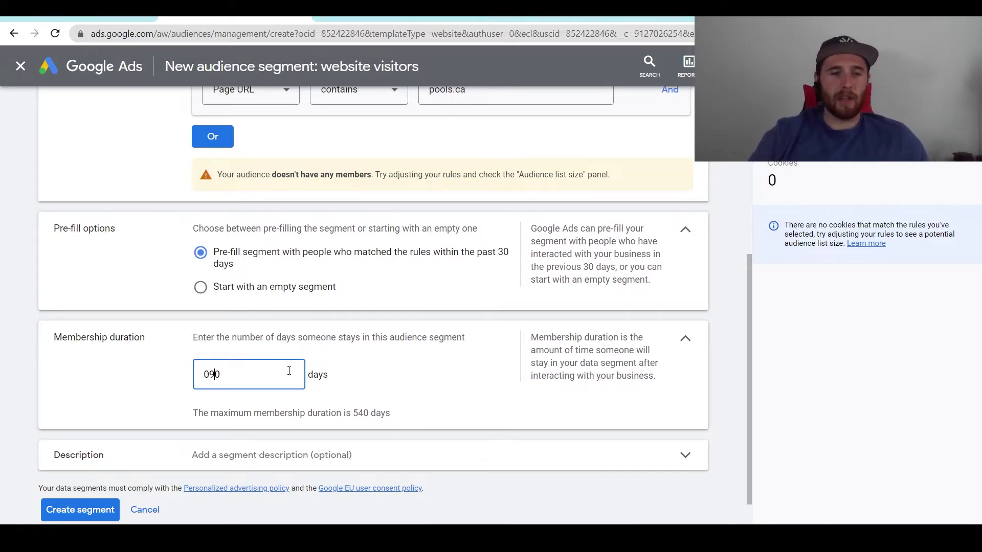
key("BackSpace")
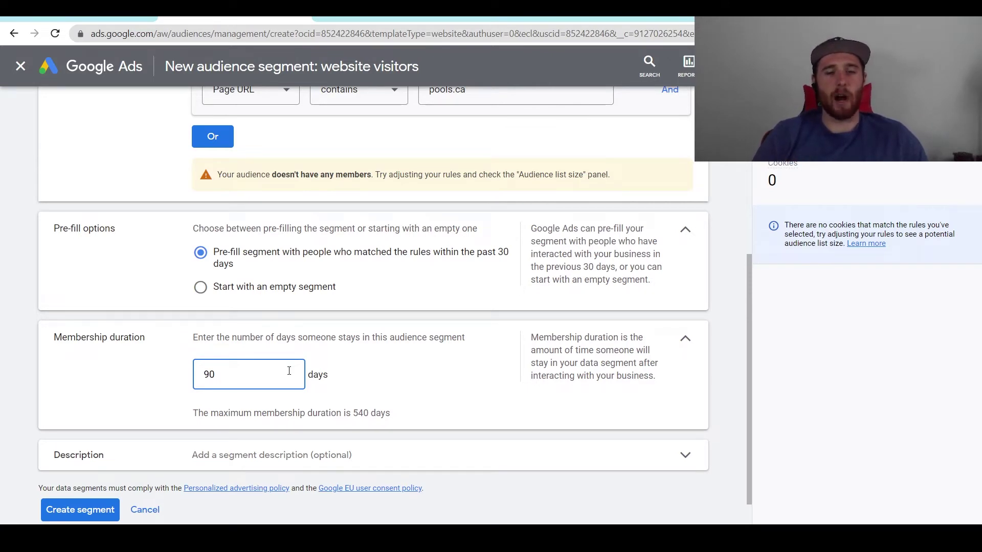
Add the description "Remarketing List For Pool Company" and create the segment
left_click(296, 450)
scroll(377, 427, "down", 1)
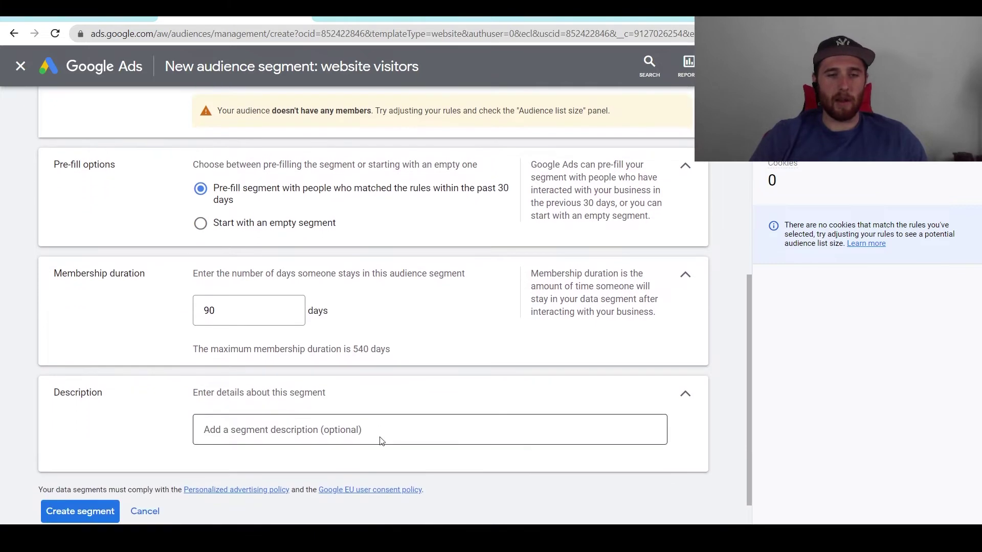
left_click(379, 432)
type("Remarketing List")
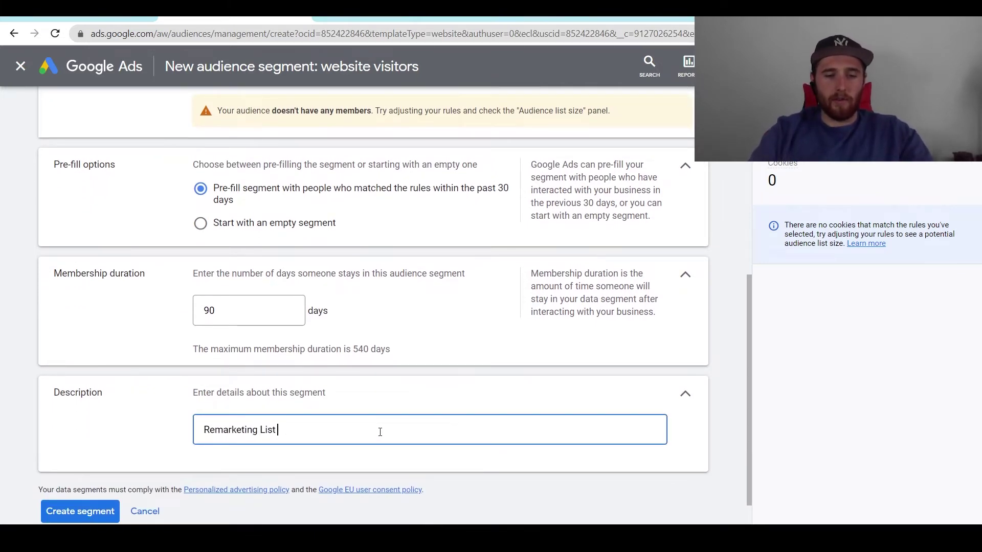
type(" For Pool Company")
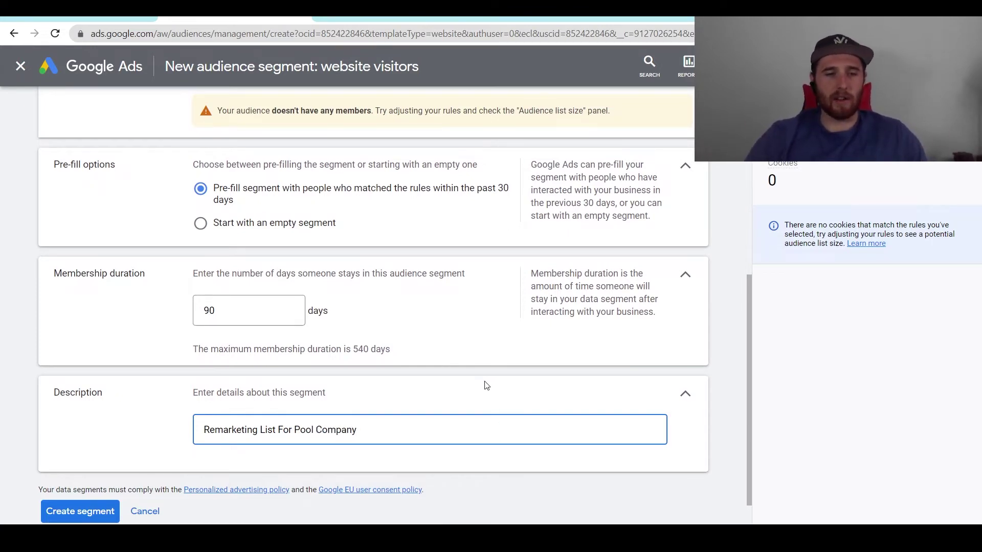
left_click(95, 511)
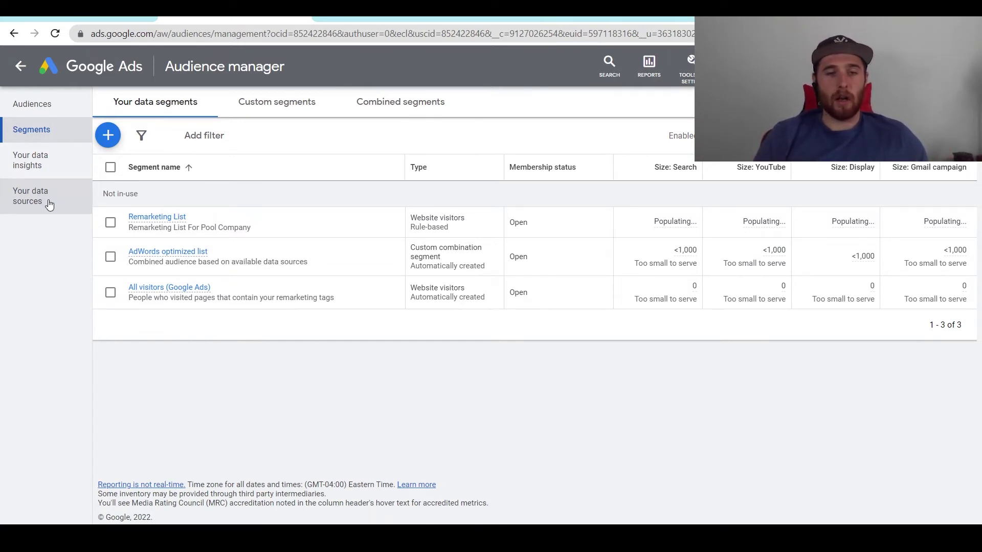
Open the Google Ads tag's details from your data sources and expand its tag setup options
left_click(49, 205)
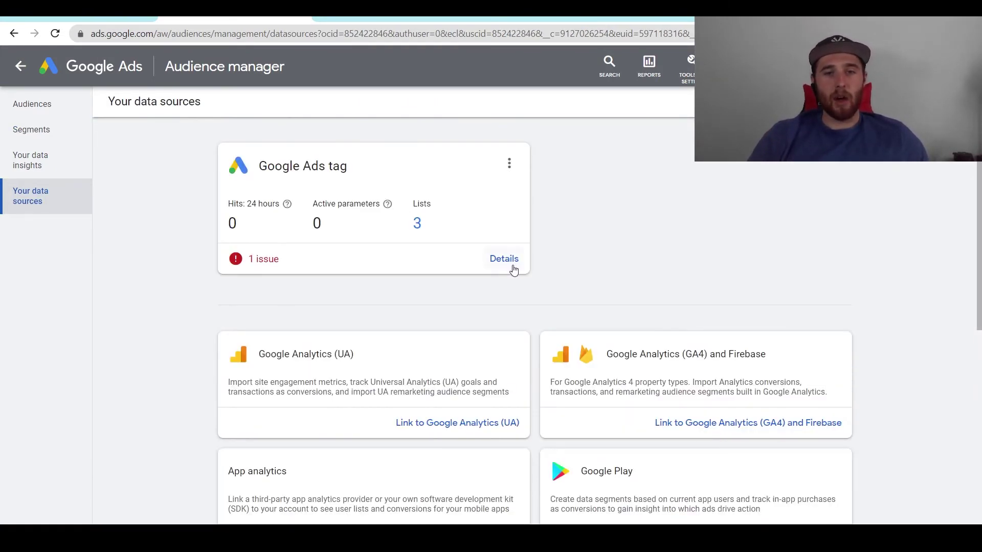
left_click(504, 259)
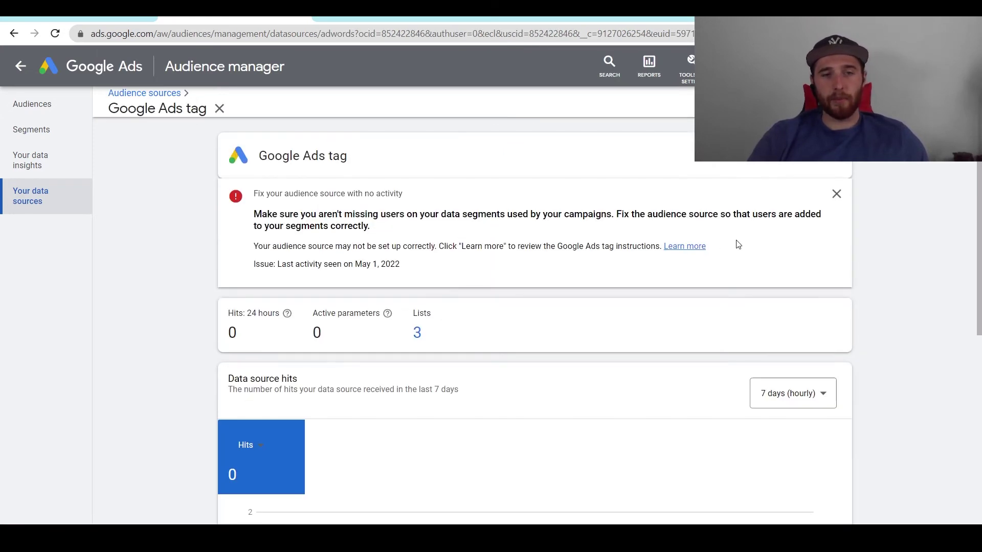
scroll(738, 240, "down", 5)
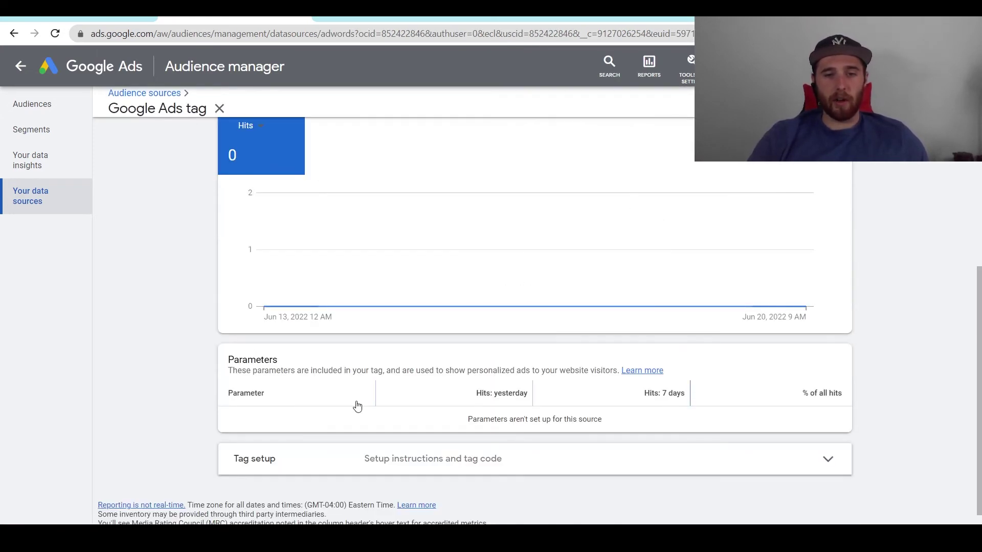
left_click(309, 465)
scroll(216, 366, "down", 3)
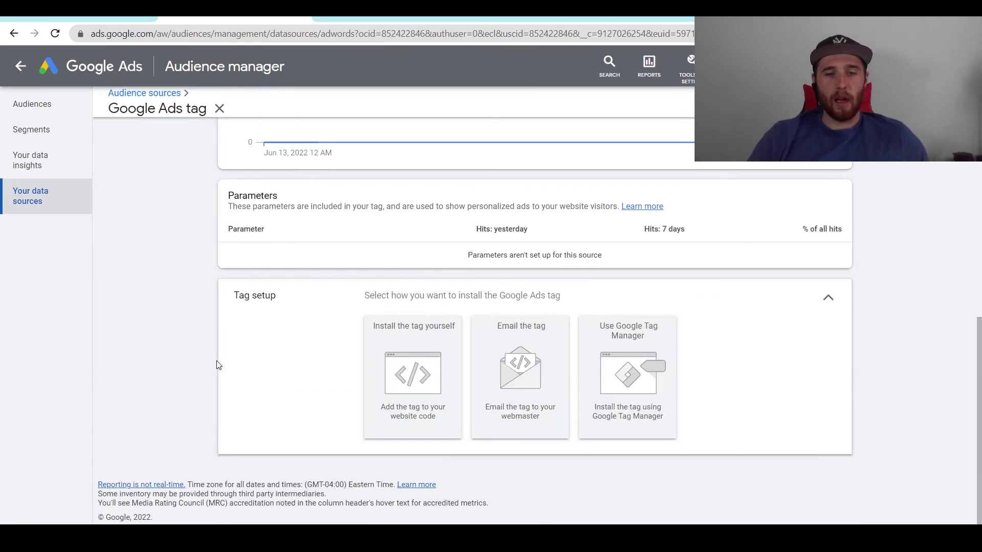
Choose to install the tag yourself and copy the complete global site tag code
left_click(411, 371)
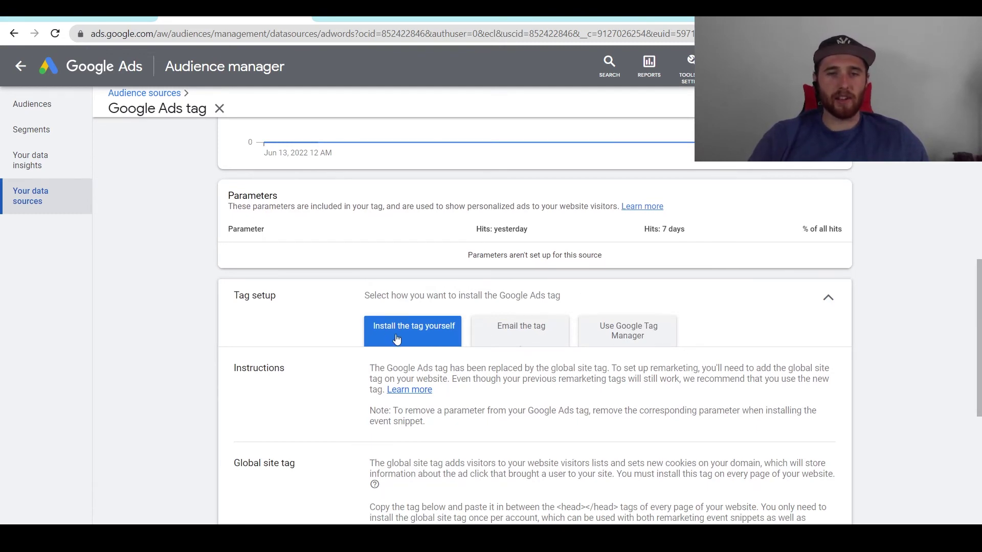
scroll(399, 339, "down", 3)
scroll(404, 339, "down", 3)
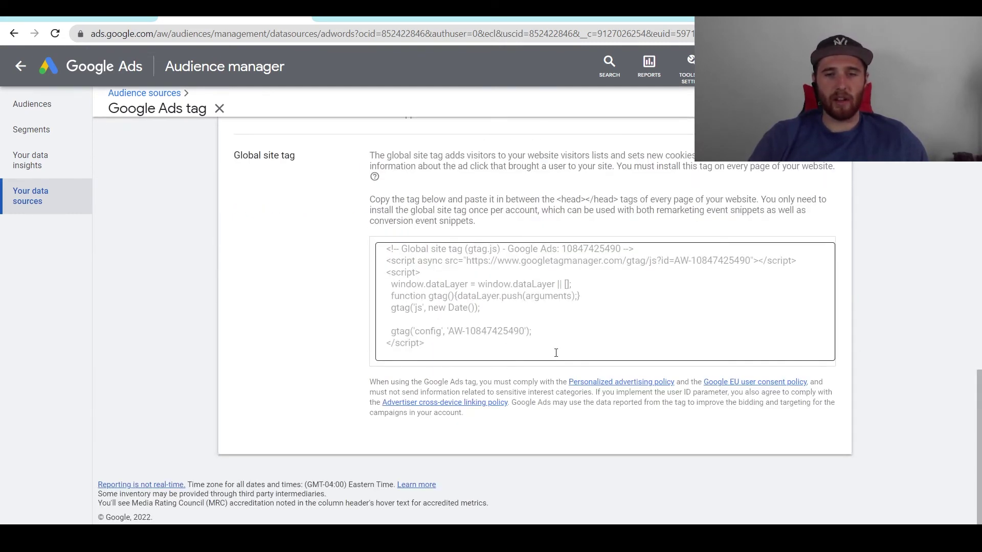
left_click_drag(555, 353, 318, 246)
right_click(439, 278)
left_click(459, 289)
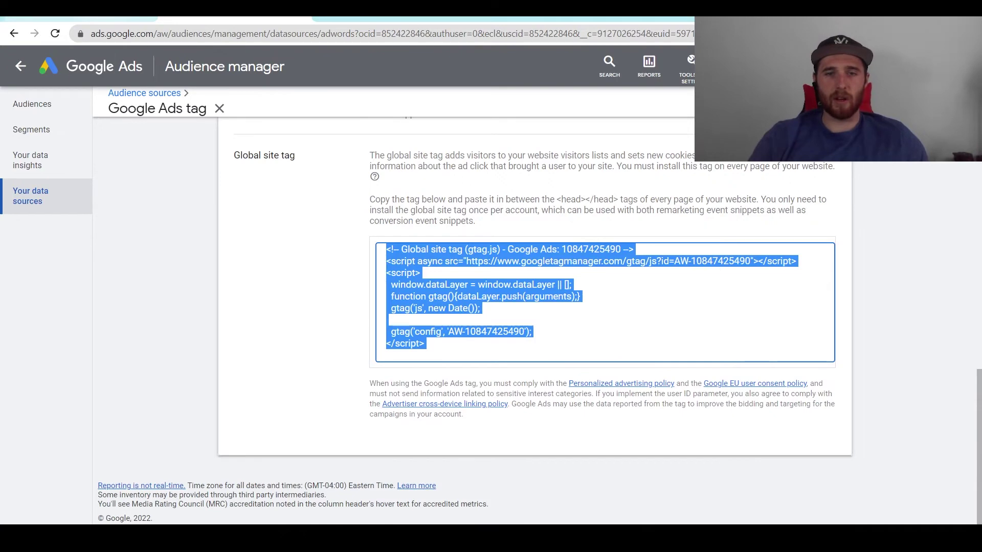
Copy the selected global site tag code, switch to the Unbounce page editor, and add a new JavaScript to the Appointment Page
right_click(418, 277)
left_click(434, 288)
left_click(169, 12)
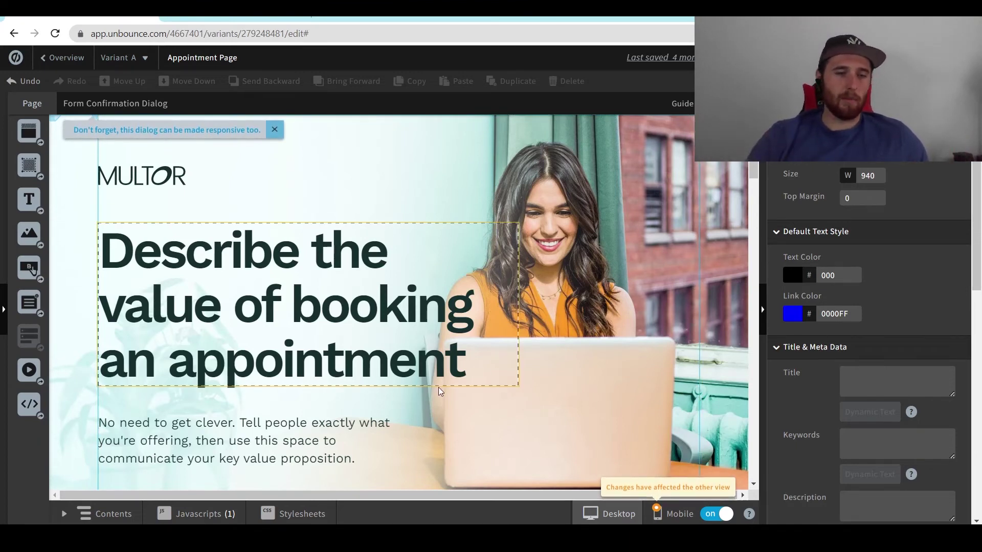
left_click(217, 516)
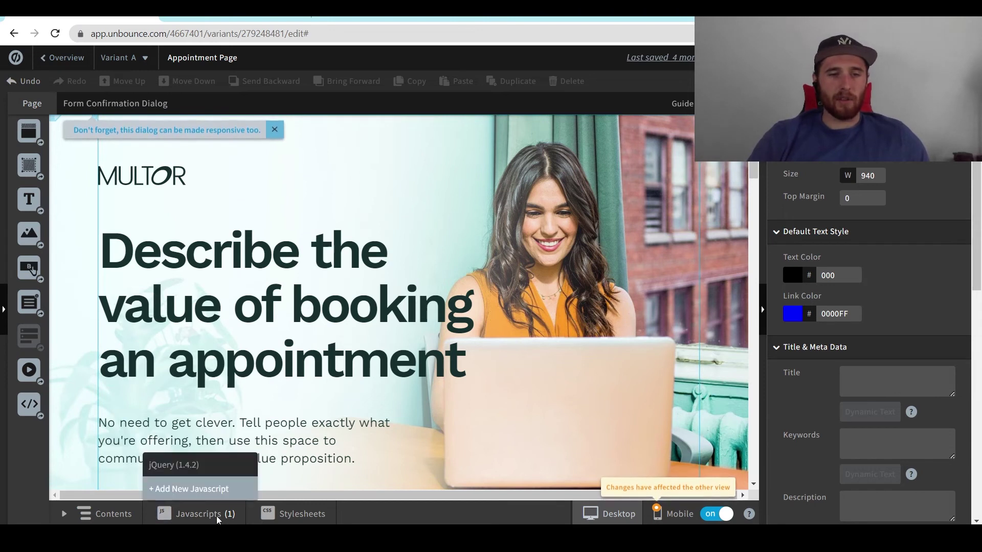
left_click(205, 489)
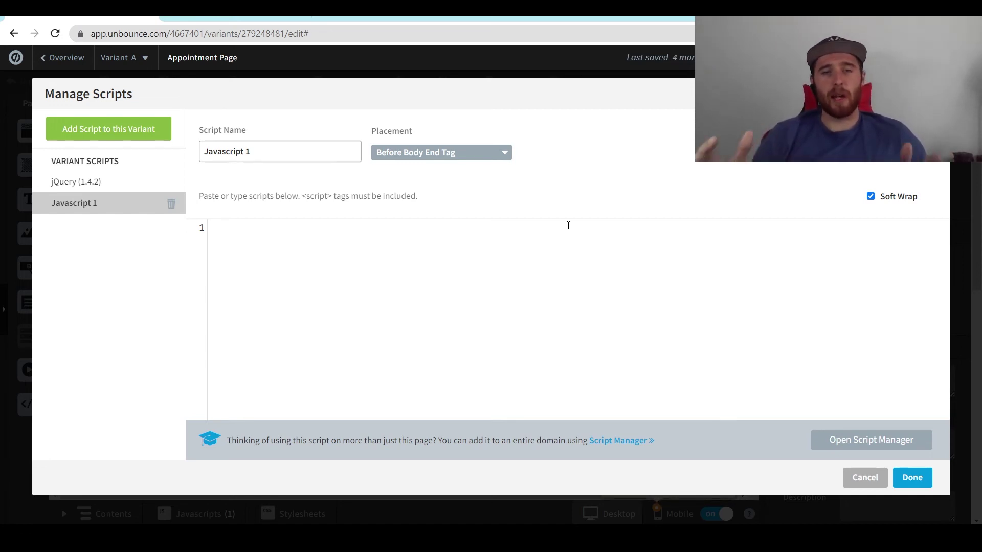
Set the new script's placement to Head and paste the global site tag code into it
left_click(441, 162)
left_click(432, 217)
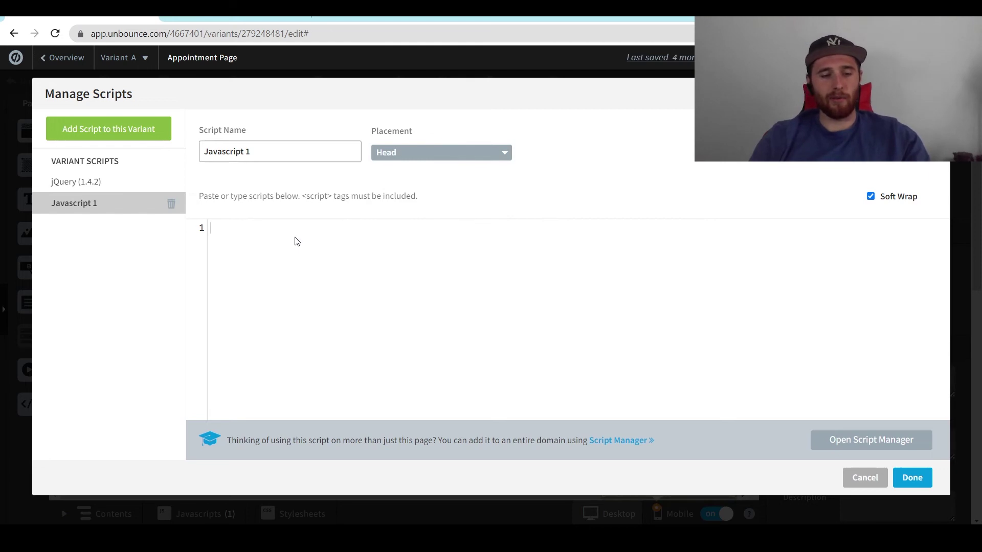
key("ctrl+v")
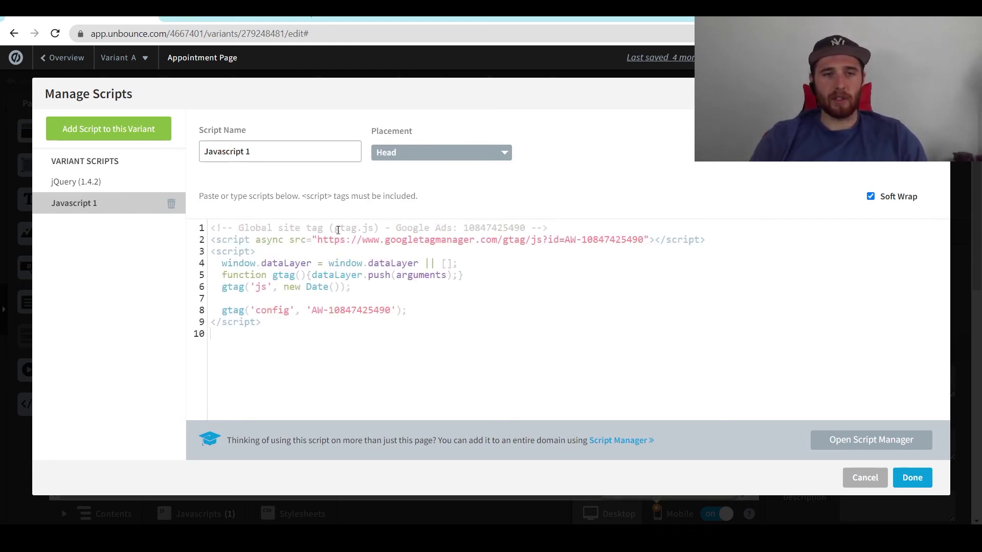
Rename the script as "Global Site" and save it to the page variant
left_click(281, 152)
triple_click(282, 152)
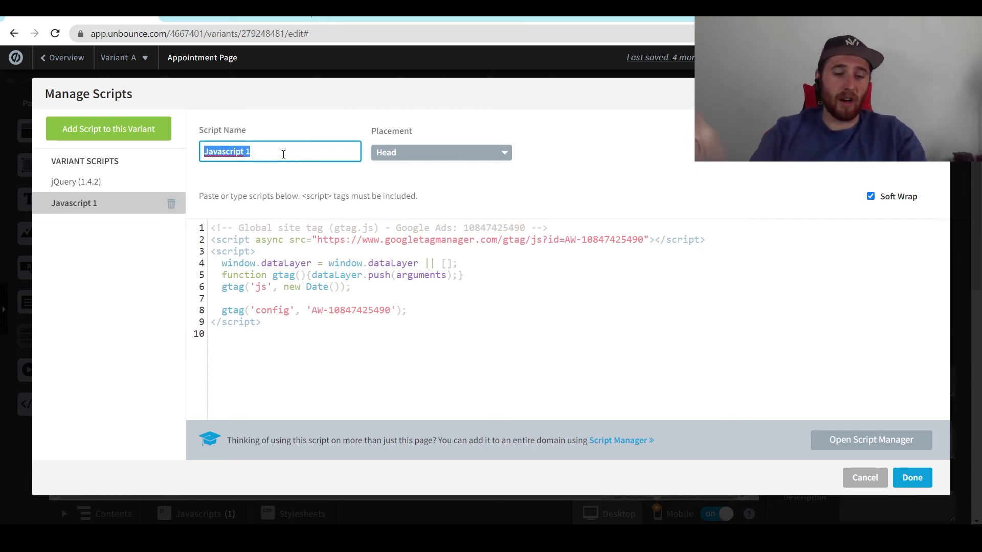
type("Global Site")
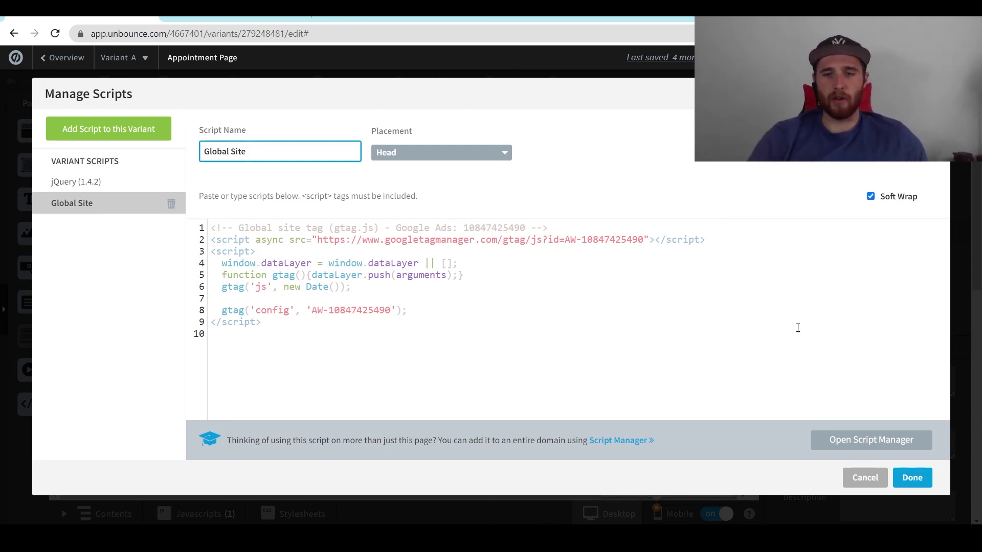
left_click(912, 477)
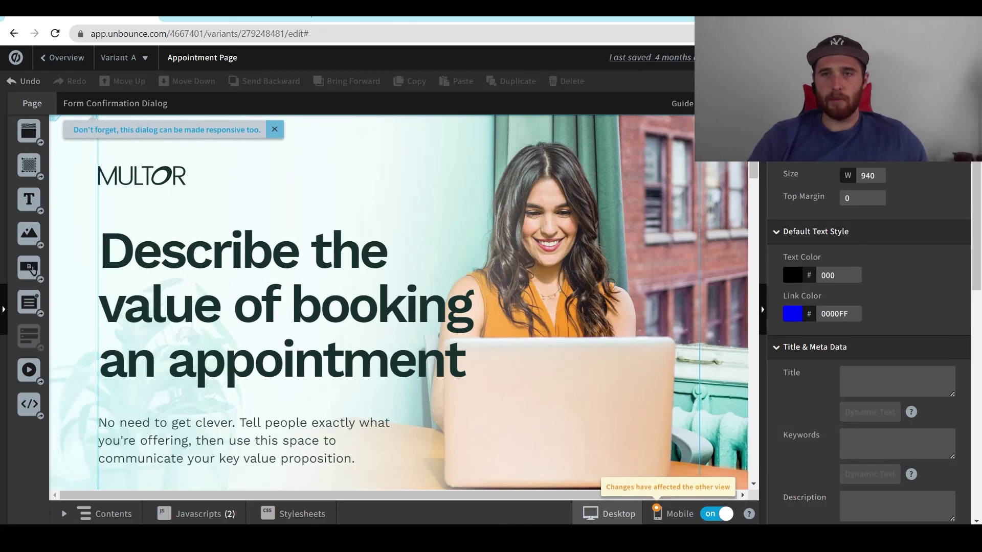
Republish the Appointment Page with the new script and close the publishing confirmation
left_click(946, 58)
left_click(631, 441)
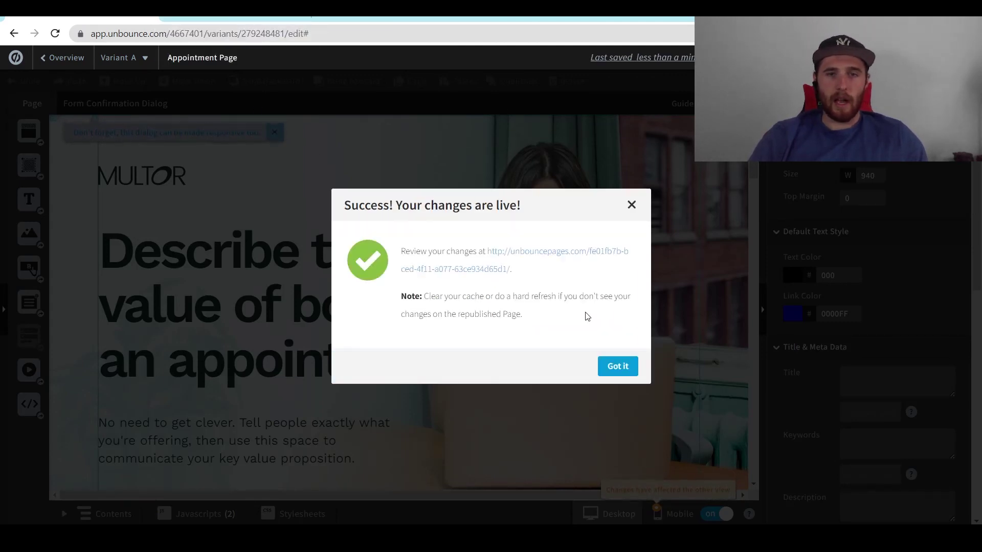
left_click(618, 367)
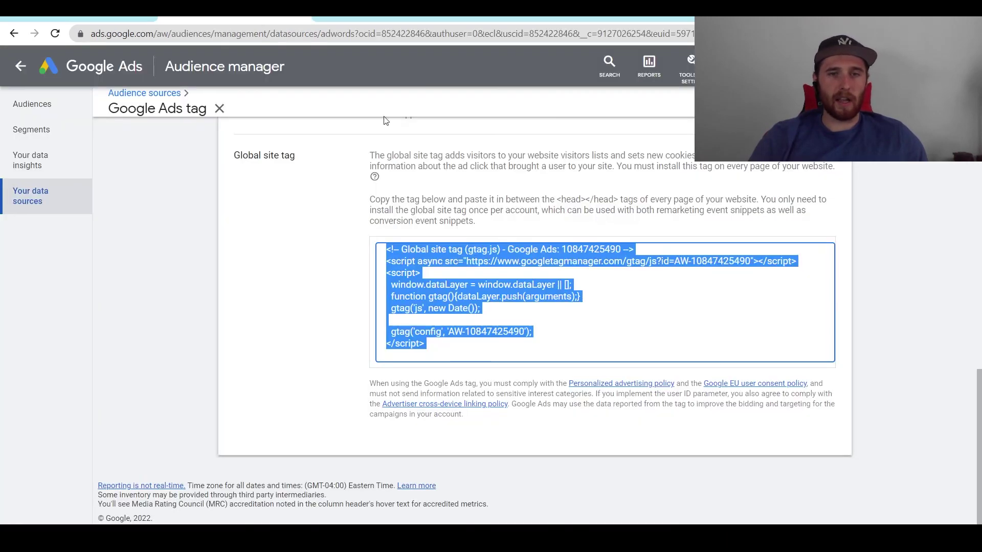
Switch back to Google Ads, close the tag's details, and show the list of your data segments
scroll(349, 262, "down", 10)
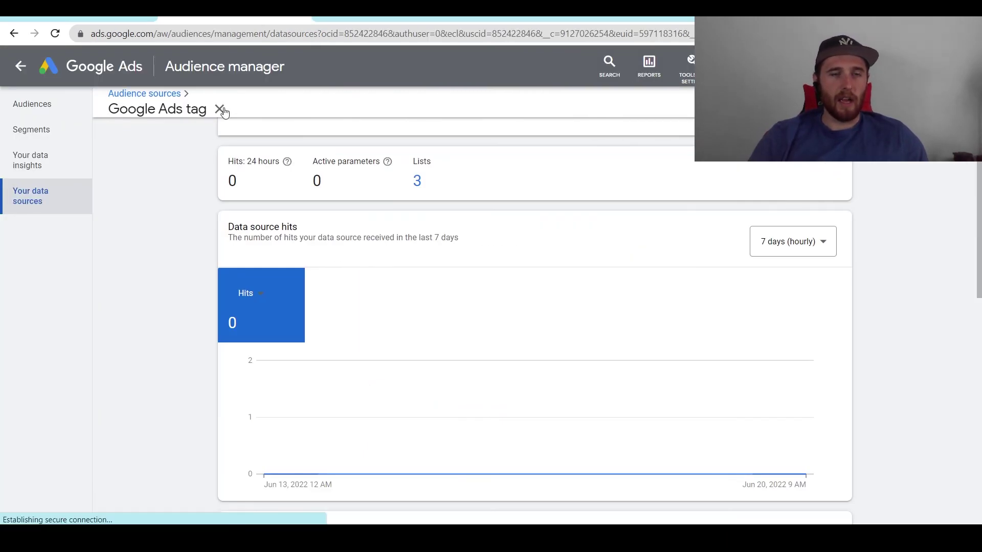
left_click(220, 109)
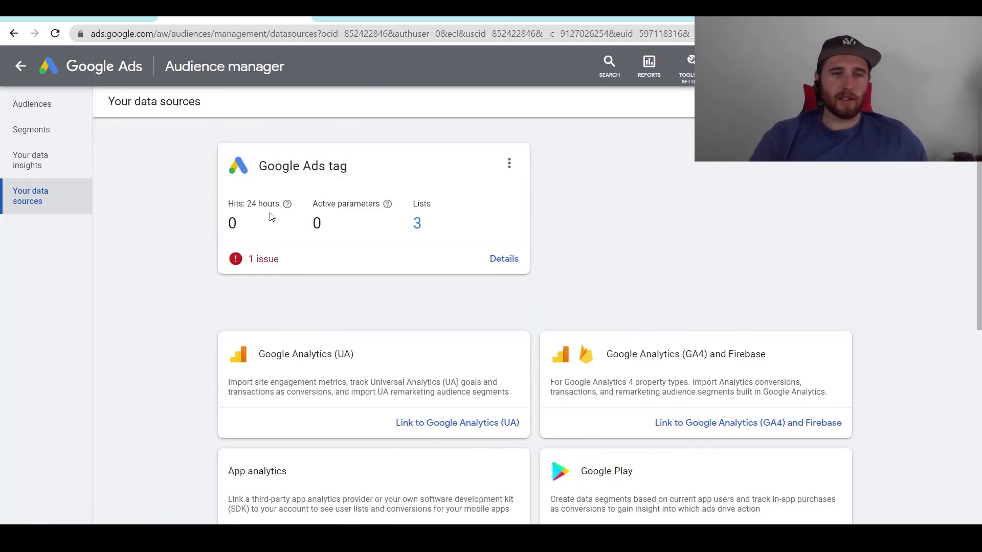
left_click(47, 114)
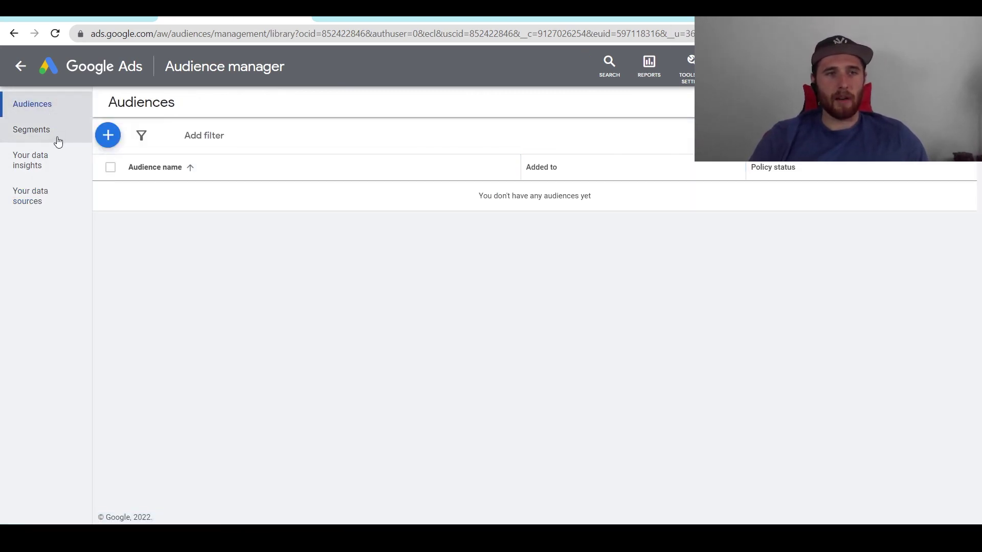
left_click(56, 137)
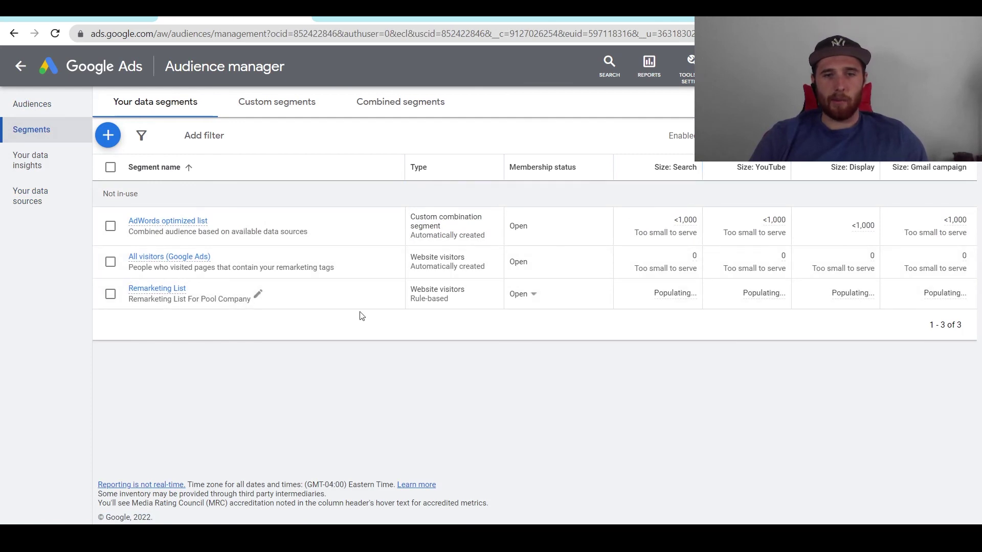